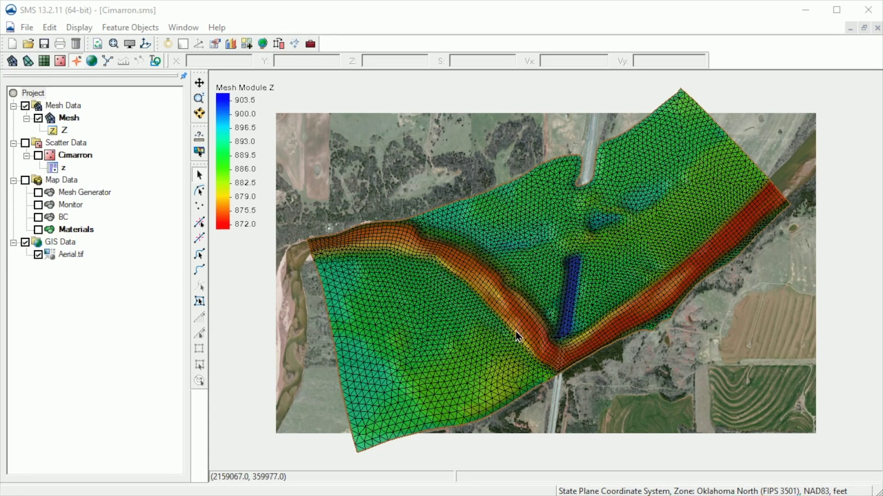
{"action": "scroll", "coordinate": [522, 334], "scroll_direction": "up", "scroll_amount": 3}
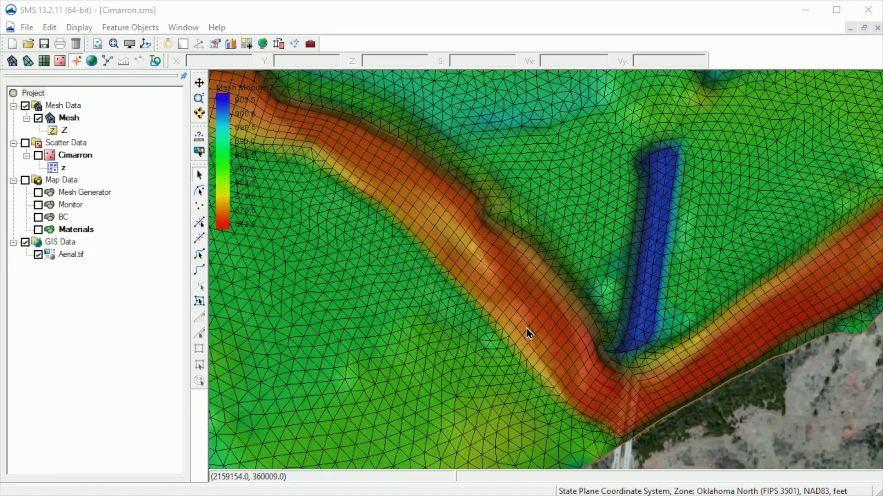
- Pan along the river, toggle the mesh to check the aerial, and zoom to the full mesh
{"action": "left_click_drag", "start_coordinate": [523, 334], "coordinate": [496, 305]}
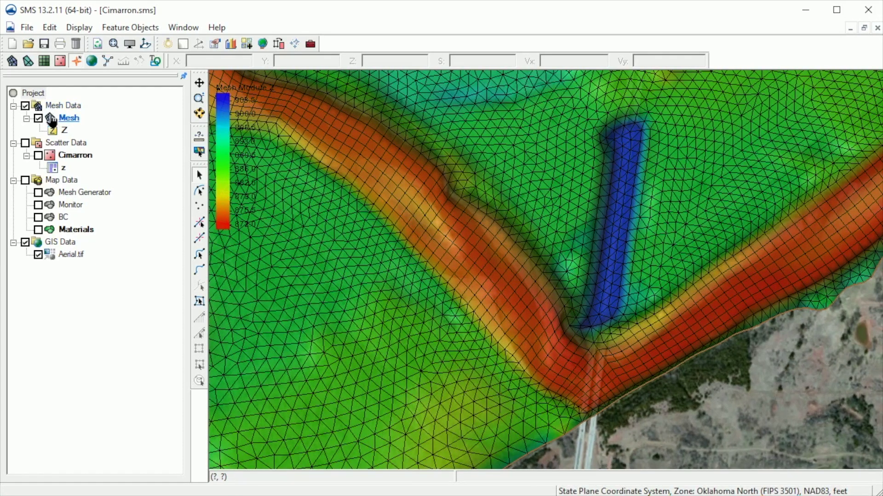
{"action": "left_click", "coordinate": [25, 105]}
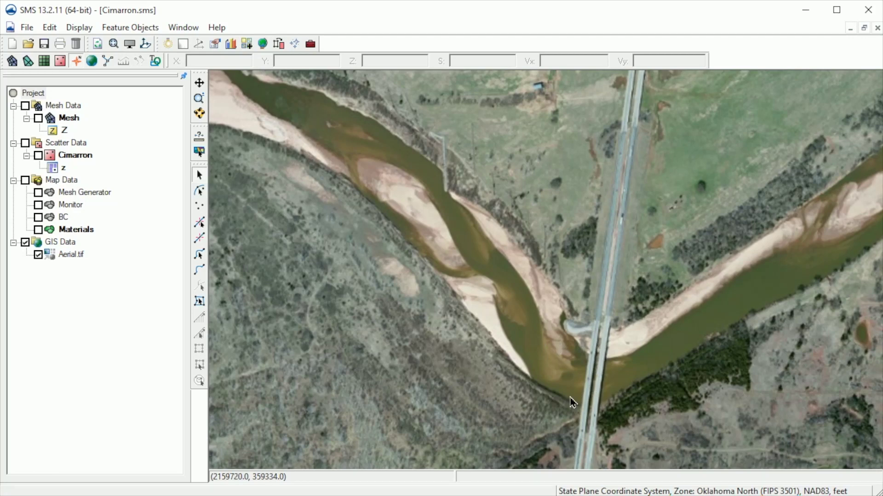
{"action": "left_click", "coordinate": [38, 118]}
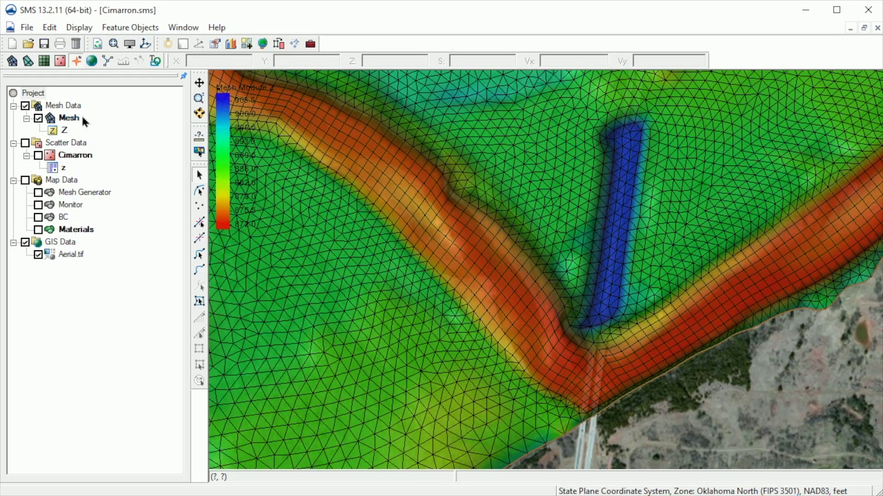
{"action": "left_click", "coordinate": [113, 43]}
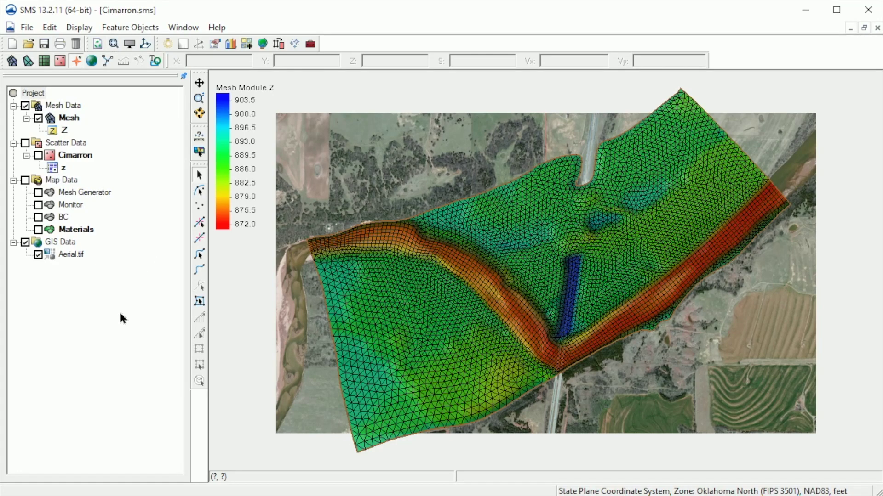
- Add a new SRH-2D simulation and rename it Cimarron_100yr
{"action": "right_click", "coordinate": [120, 311]}
{"action": "mouse_move", "coordinate": [173, 353]}
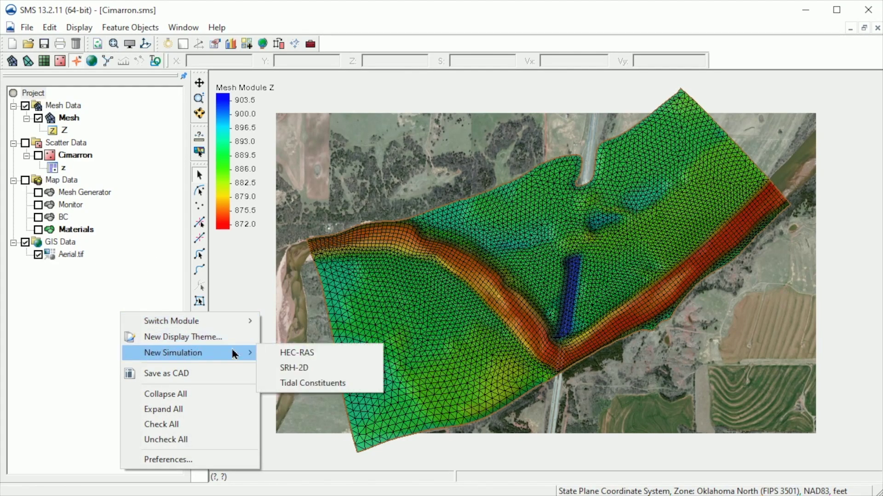
{"action": "left_click", "coordinate": [350, 371]}
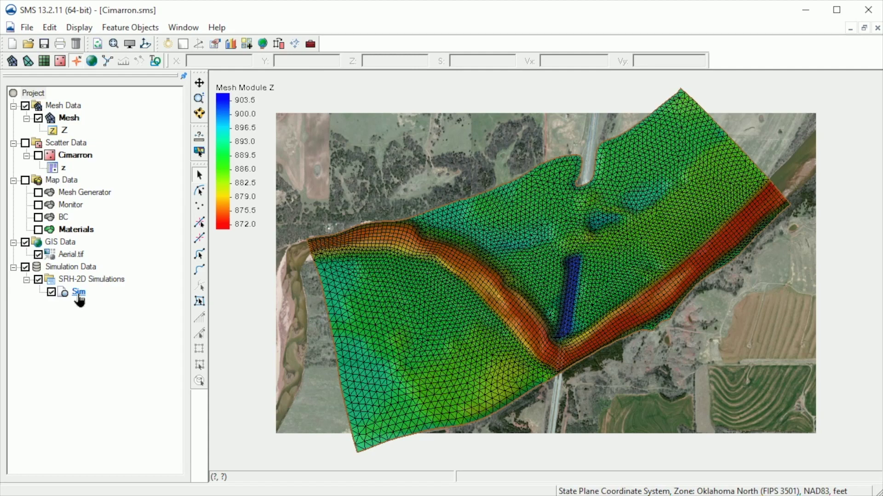
{"action": "right_click", "coordinate": [78, 292]}
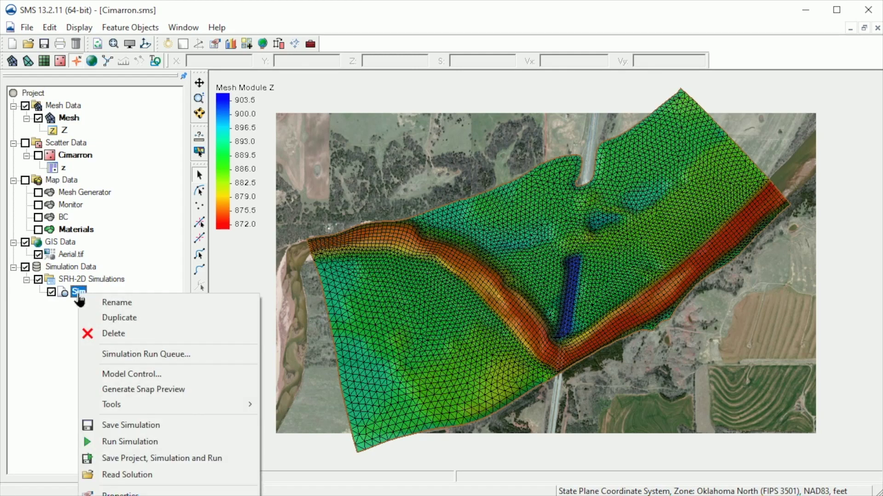
{"action": "left_click", "coordinate": [146, 306]}
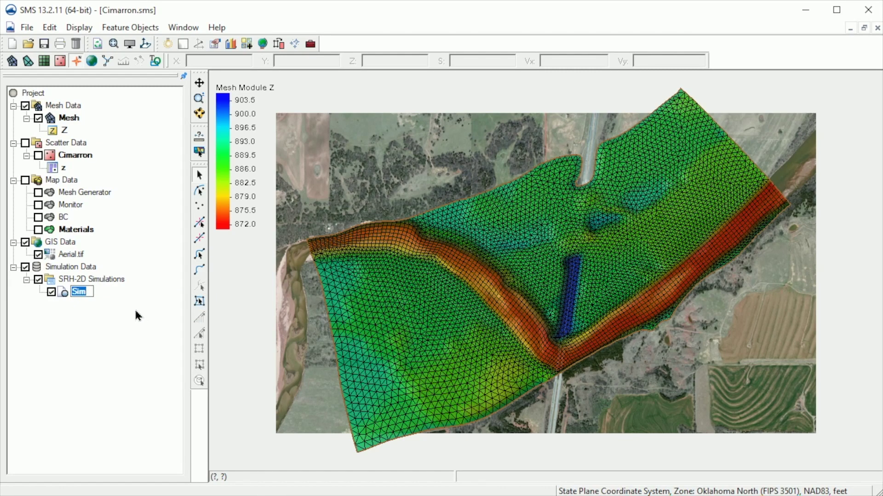
{"action": "type", "text": "Cim"}
{"action": "type", "text": "arron"}
{"action": "type", "text": "_"}
{"action": "type", "text": "100yr"}
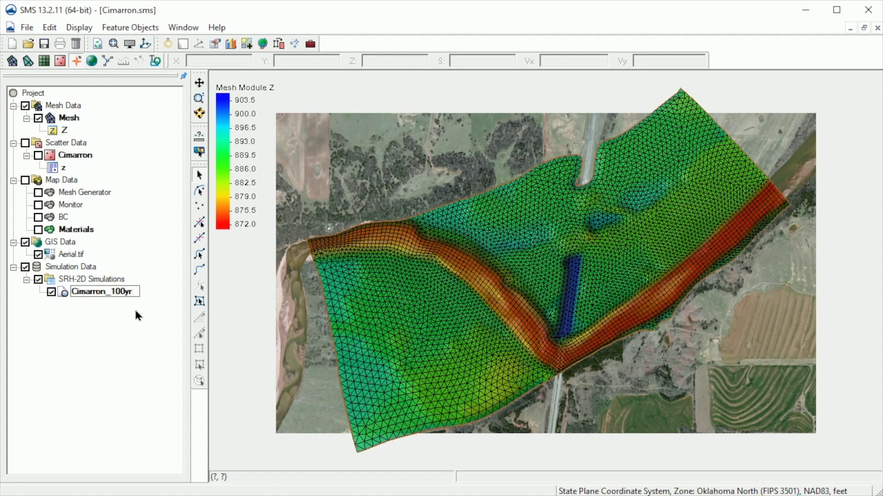
{"action": "key", "text": "Return"}
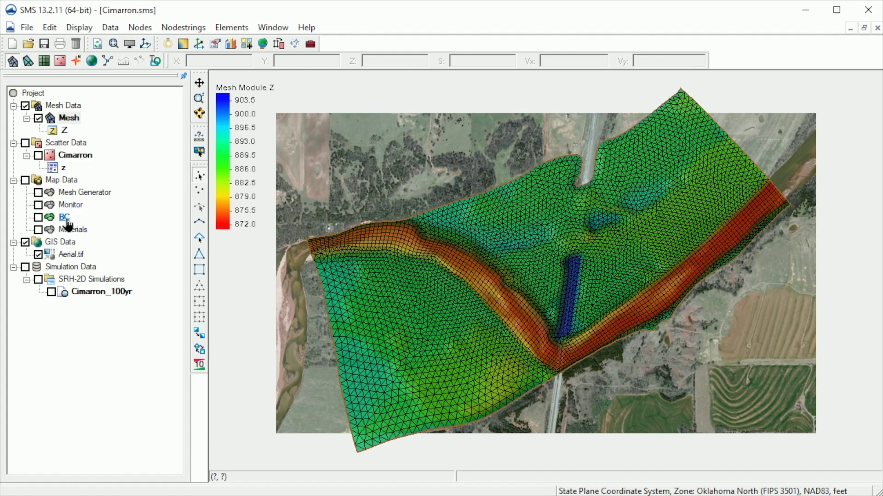
- Drag the Mesh item onto the Cimarron_100yr simulation
{"action": "left_click", "coordinate": [73, 230]}
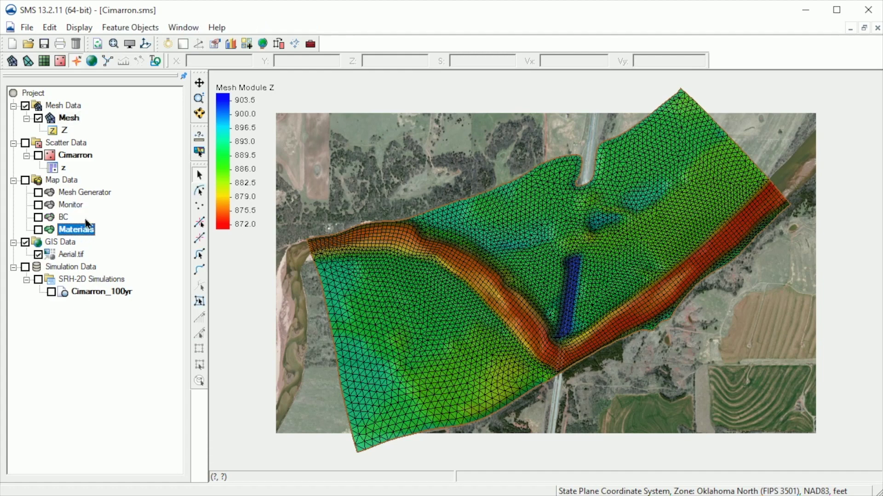
{"action": "left_click", "coordinate": [71, 205]}
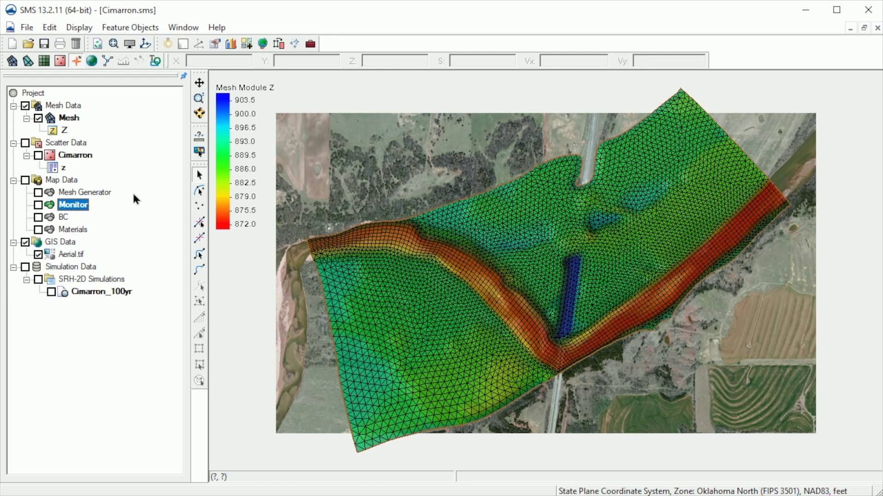
{"action": "left_click", "coordinate": [69, 118]}
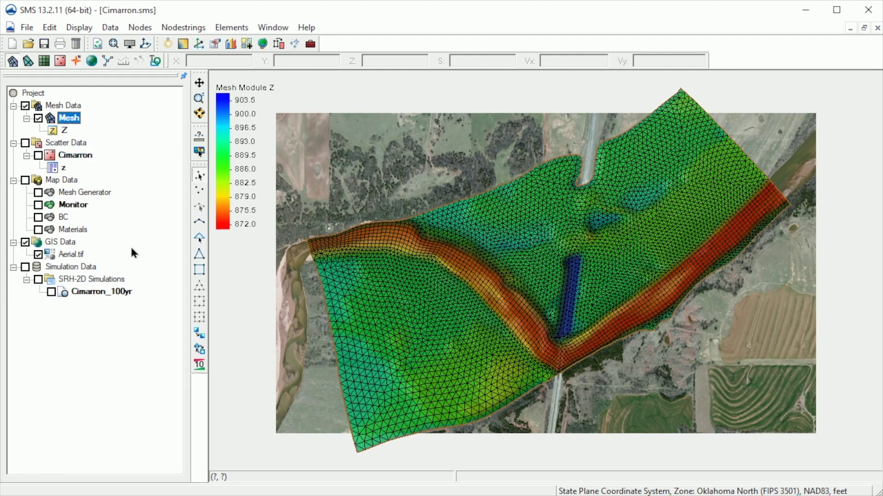
{"action": "left_click", "coordinate": [102, 292]}
{"action": "left_click_drag", "start_coordinate": [140, 285], "coordinate": [154, 303]}
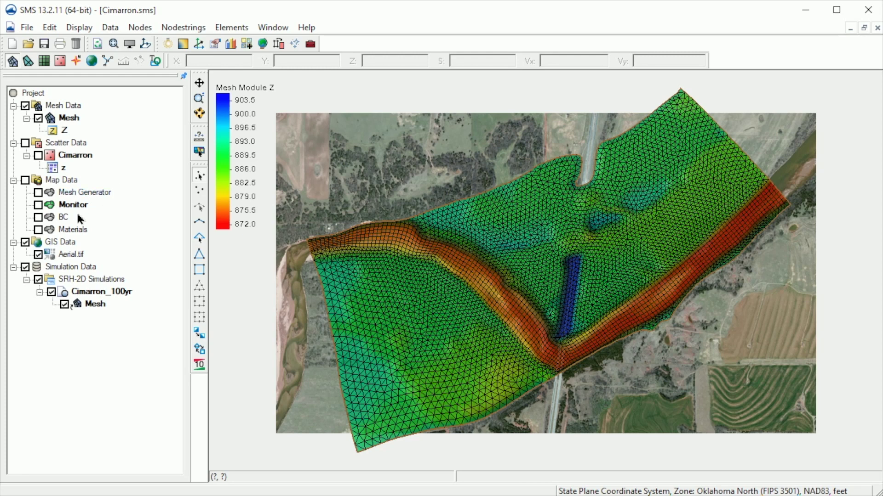
- Browse the Map Data folder's BC, Materials and Monitor coverages
{"action": "left_click", "coordinate": [60, 180]}
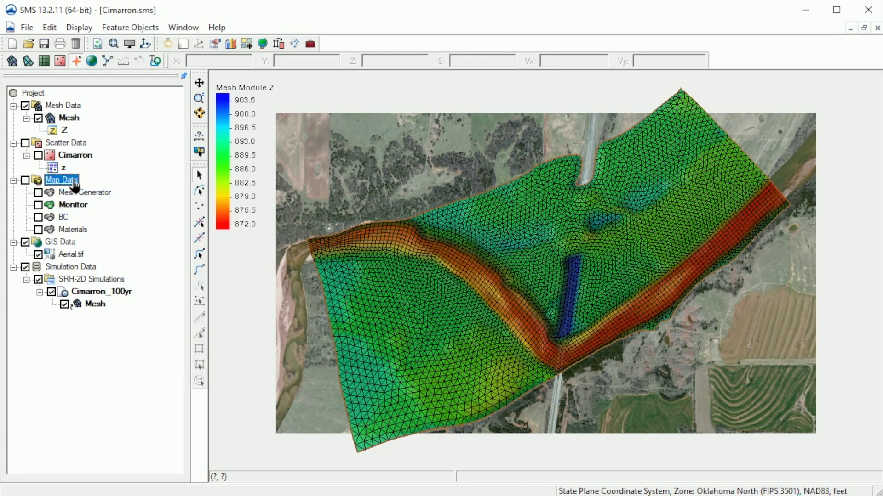
{"action": "left_click", "coordinate": [65, 217]}
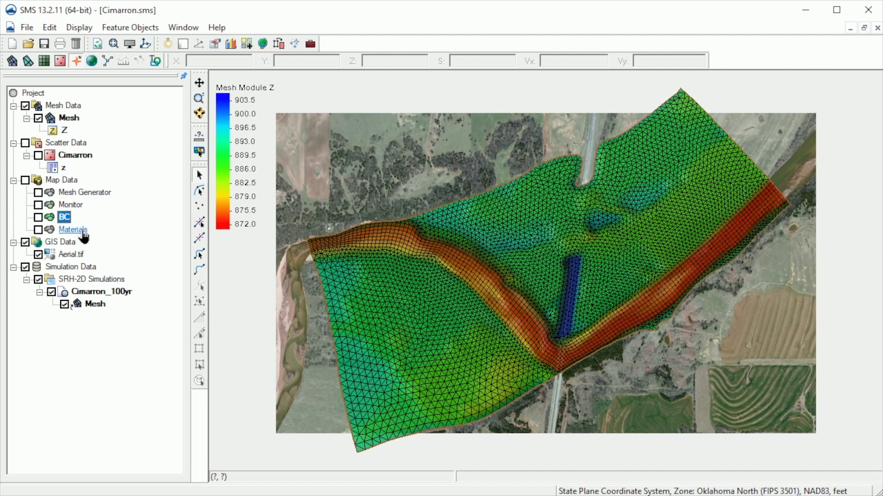
{"action": "left_click", "coordinate": [76, 229]}
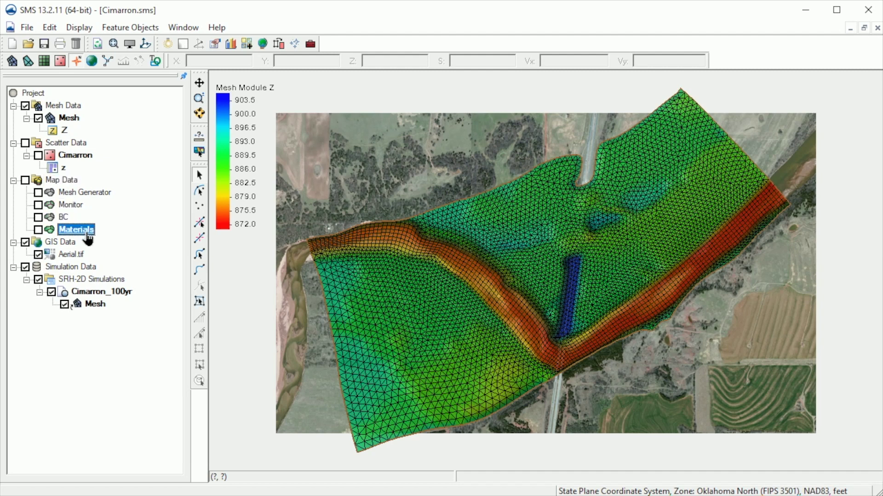
{"action": "left_click", "coordinate": [72, 205]}
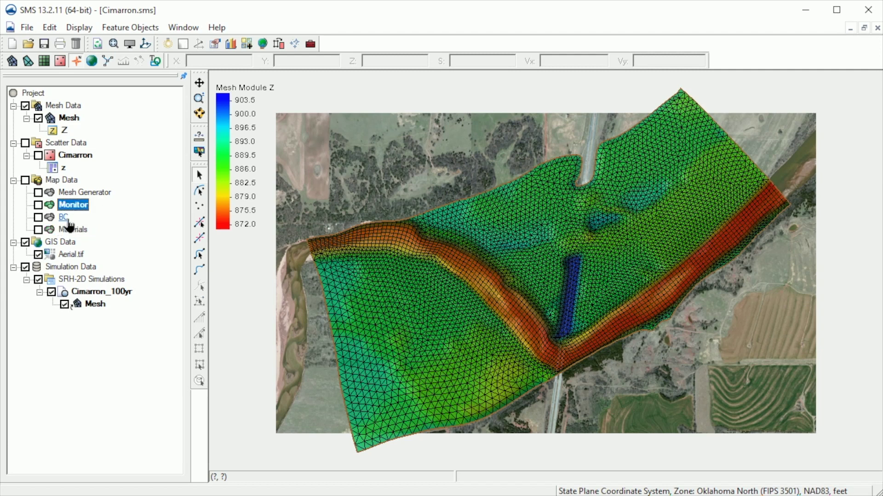
{"action": "left_click", "coordinate": [65, 217]}
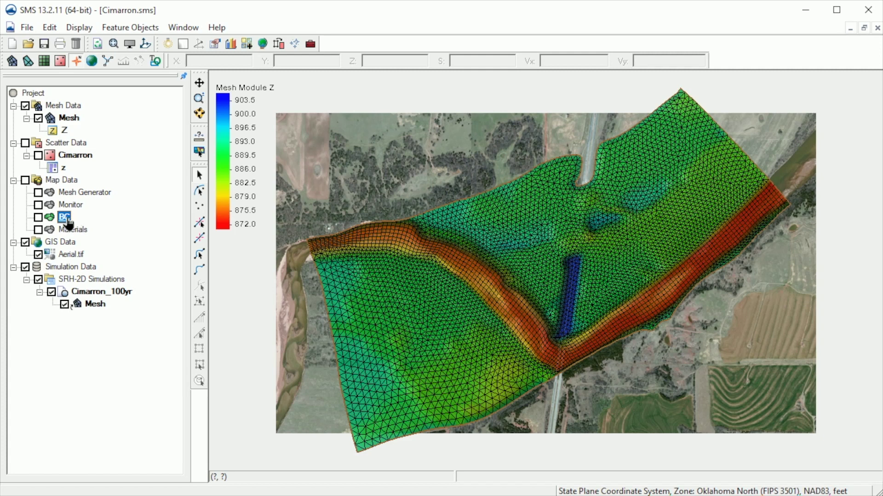
- Apply the BC and Materials coverages to Cimarron_100yr
{"action": "right_click", "coordinate": [67, 219]}
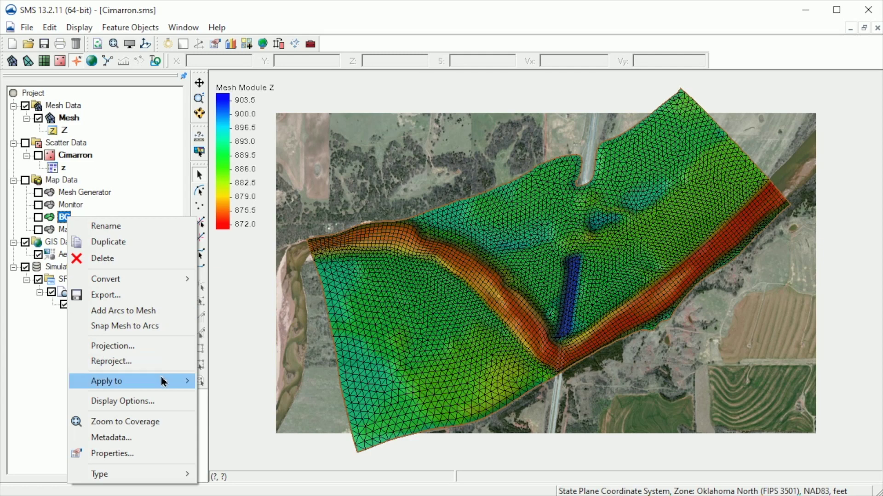
{"action": "mouse_move", "coordinate": [131, 381]}
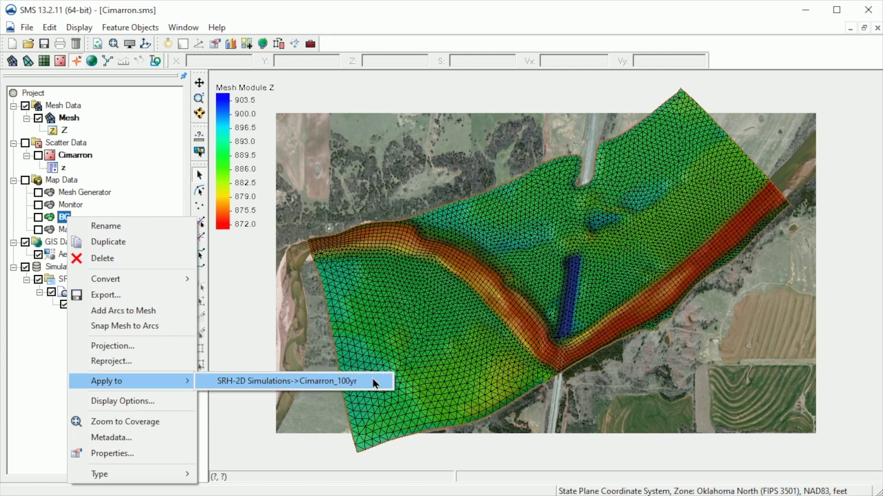
{"action": "left_click", "coordinate": [374, 384]}
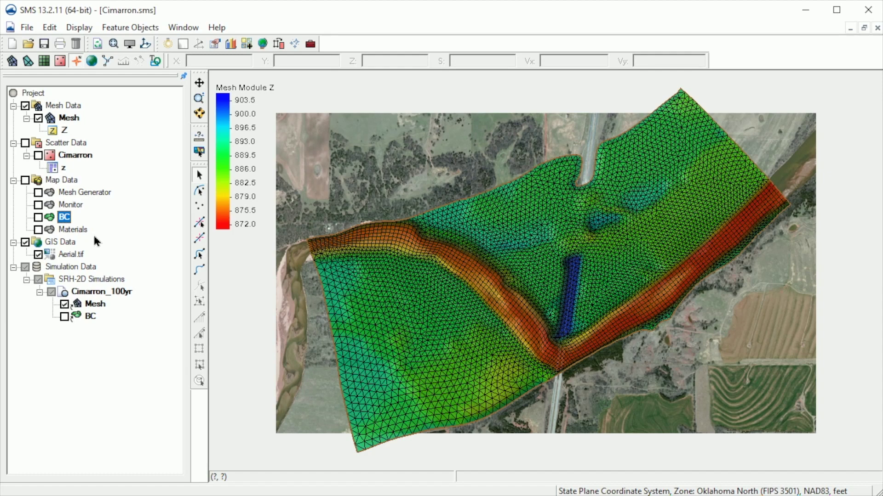
{"action": "left_click", "coordinate": [75, 230]}
{"action": "right_click", "coordinate": [76, 230]}
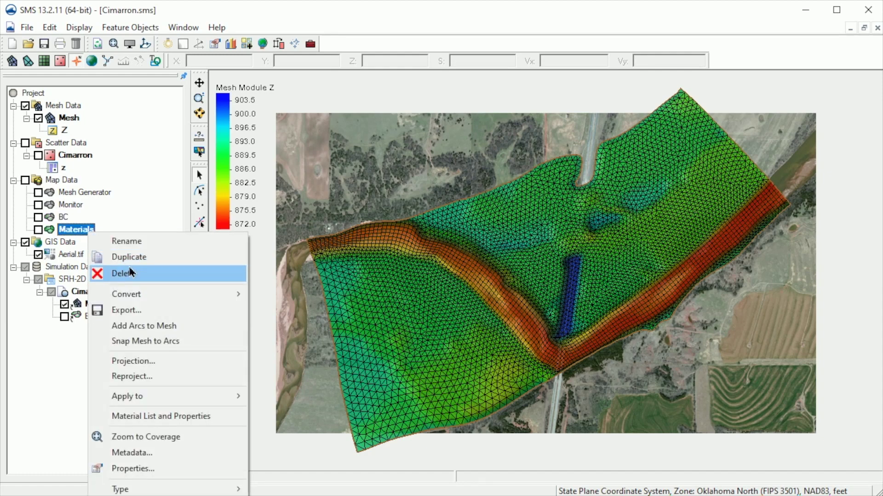
{"action": "left_click", "coordinate": [424, 399]}
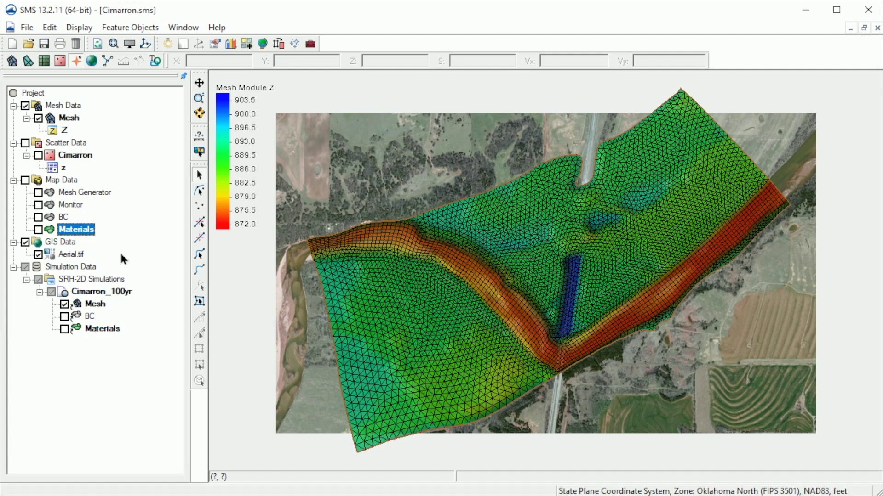
- Drag the Monitor coverage onto Cimarron_100yr
{"action": "left_click", "coordinate": [71, 205]}
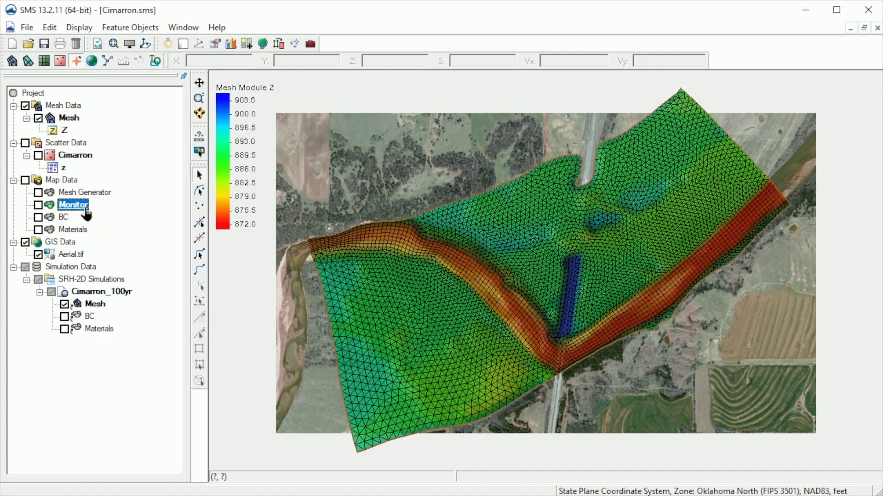
{"action": "left_click", "coordinate": [102, 291]}
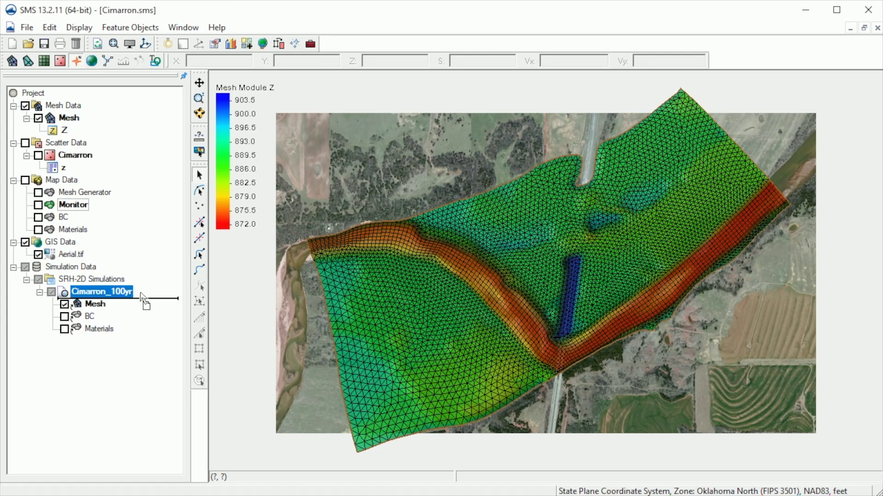
{"action": "left_click_drag", "start_coordinate": [146, 301], "coordinate": [142, 295]}
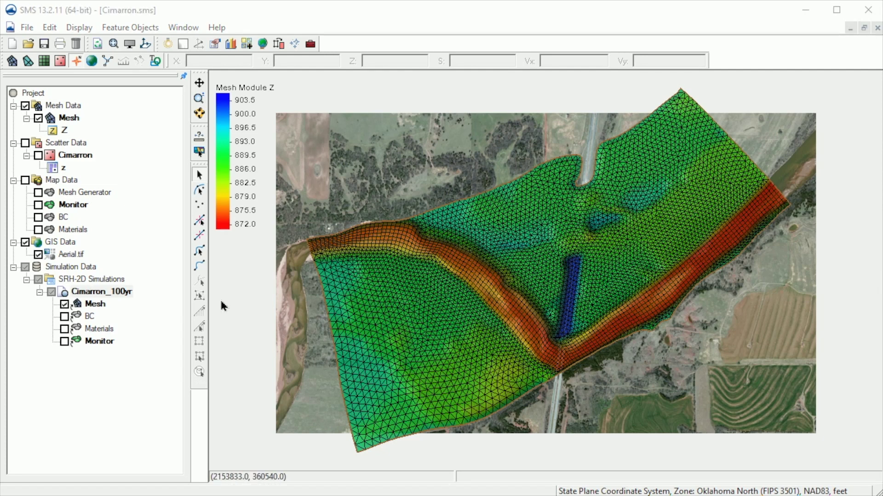
- In Cimarron_100yr Model Control, set time step 5 s, end time 3 hours, and a dry initial condition
{"action": "right_click", "coordinate": [130, 293]}
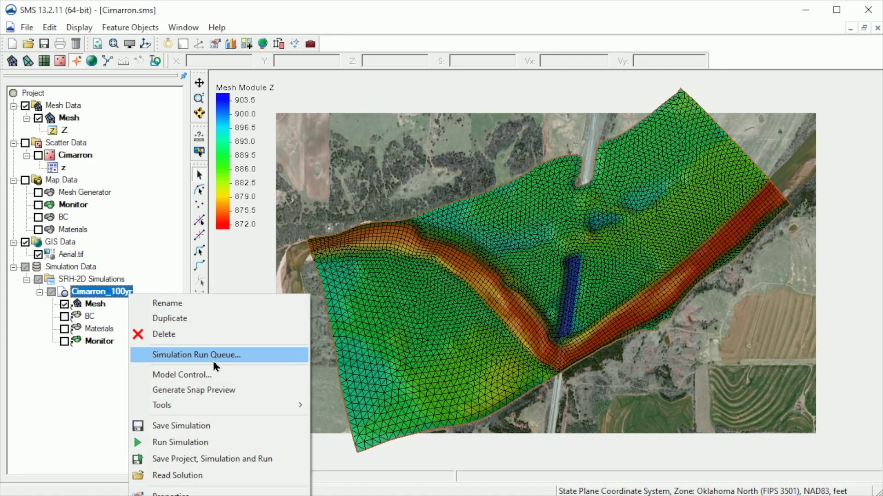
{"action": "left_click", "coordinate": [231, 376]}
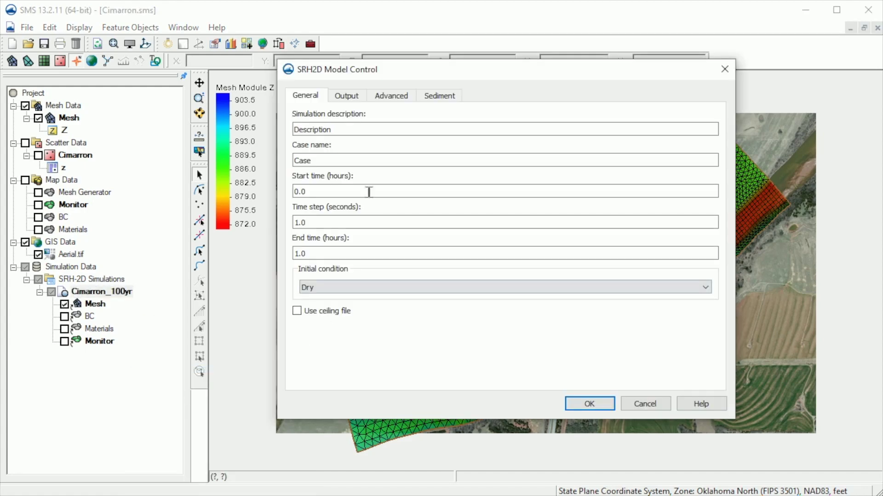
{"action": "left_click_drag", "start_coordinate": [373, 130], "coordinate": [315, 131]}
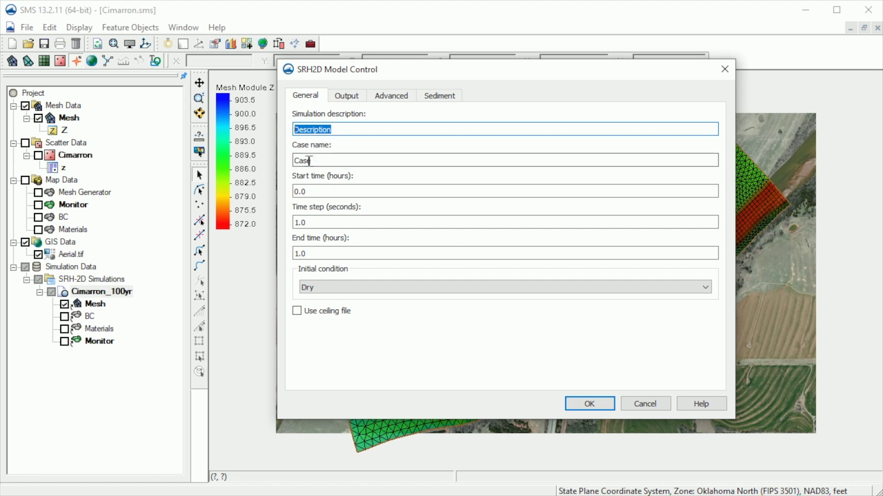
{"action": "mouse_move", "coordinate": [324, 161]}
{"action": "left_mouse_down"}
{"action": "mouse_move", "coordinate": [285, 166]}
{"action": "mouse_move", "coordinate": [286, 190]}
{"action": "left_mouse_up"}
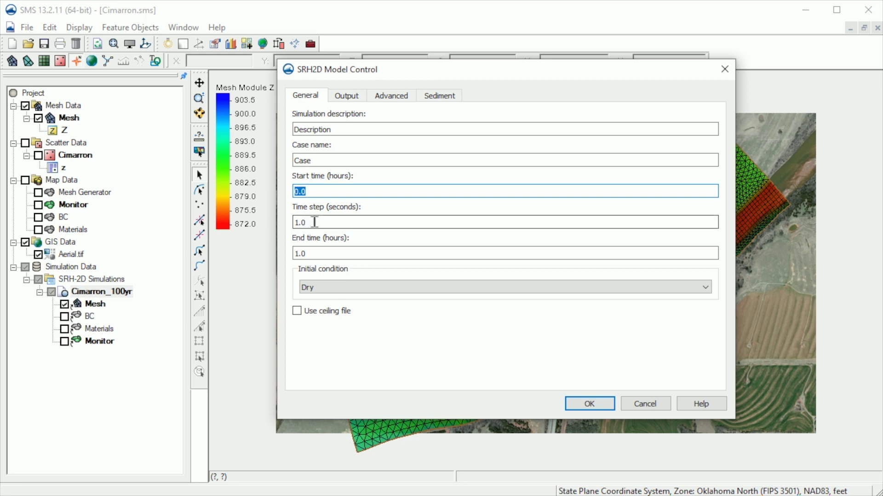
{"action": "left_click_drag", "start_coordinate": [314, 221], "coordinate": [288, 225]}
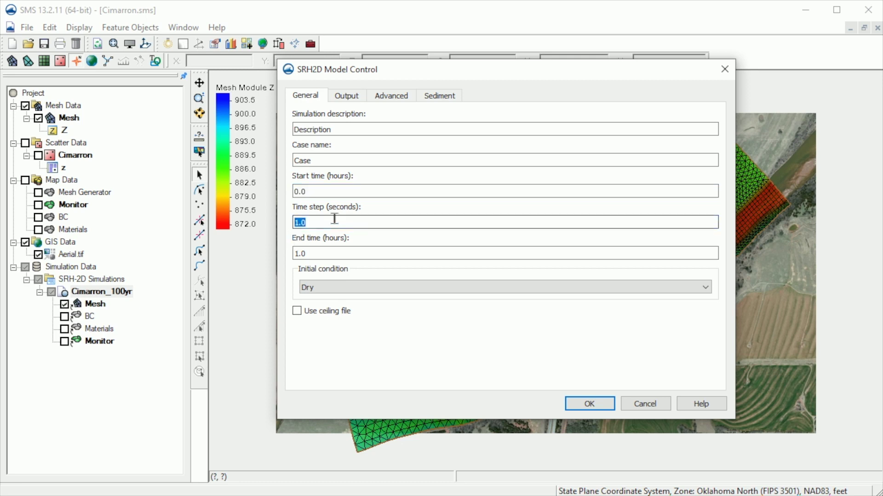
{"action": "type", "text": "5"}
{"action": "left_click", "coordinate": [323, 253]}
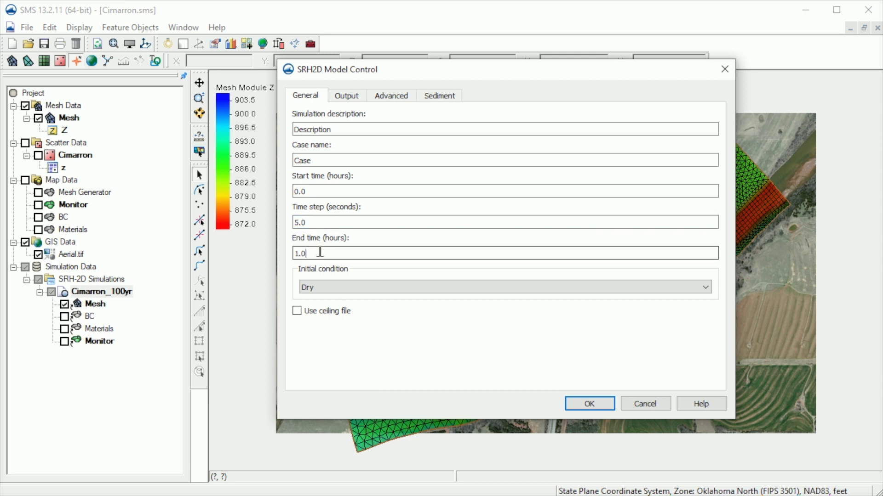
{"action": "double_click", "coordinate": [303, 253]}
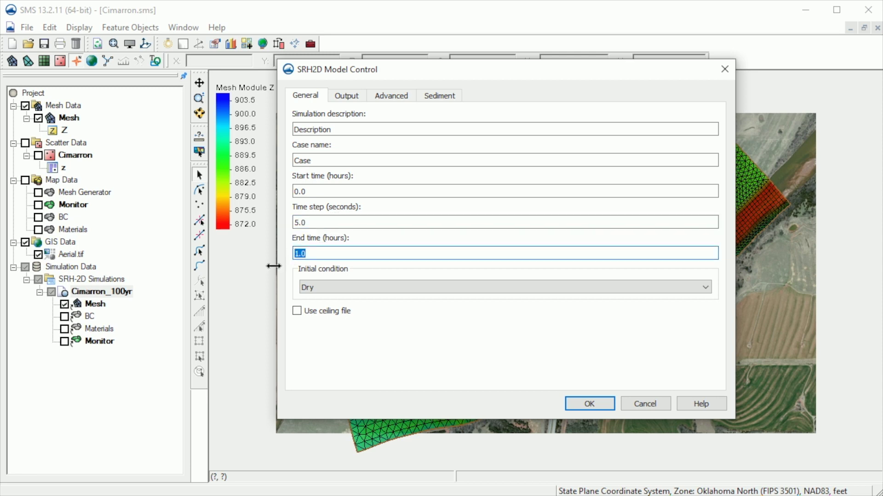
{"action": "type", "text": "3"}
{"action": "left_click", "coordinate": [706, 288]}
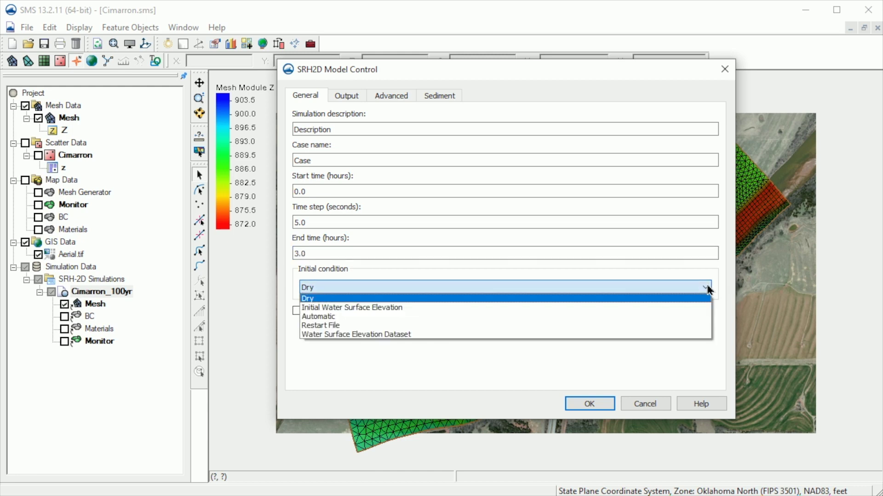
{"action": "left_click", "coordinate": [688, 299]}
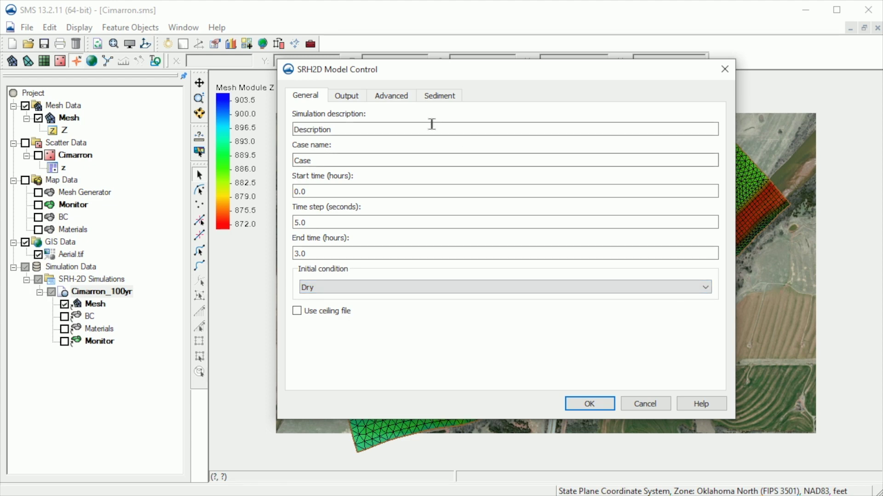
- Set output to XMDF in English units every 15 minutes and confirm Model Control
{"action": "left_click", "coordinate": [347, 96]}
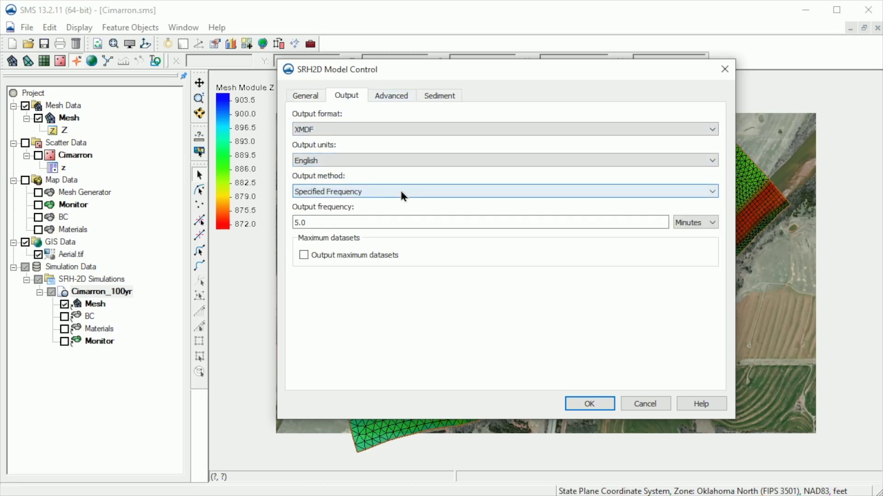
{"action": "left_click", "coordinate": [712, 192]}
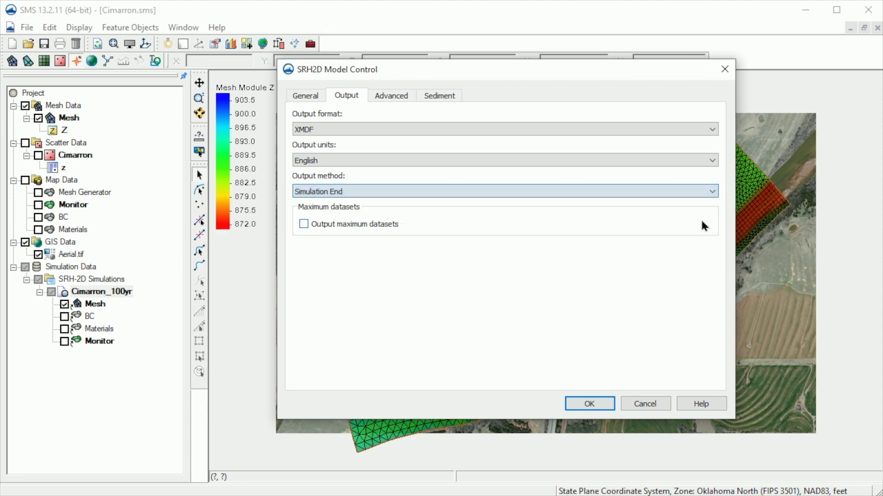
{"action": "left_click", "coordinate": [711, 192]}
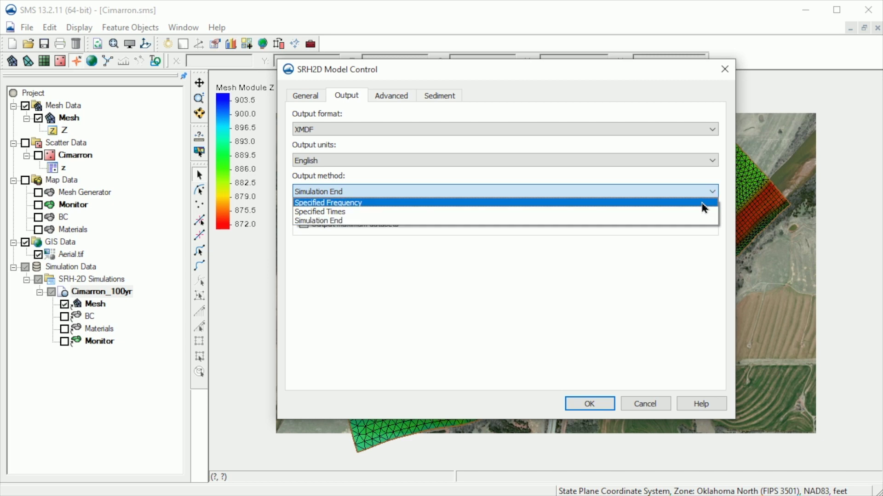
{"action": "left_click", "coordinate": [704, 203]}
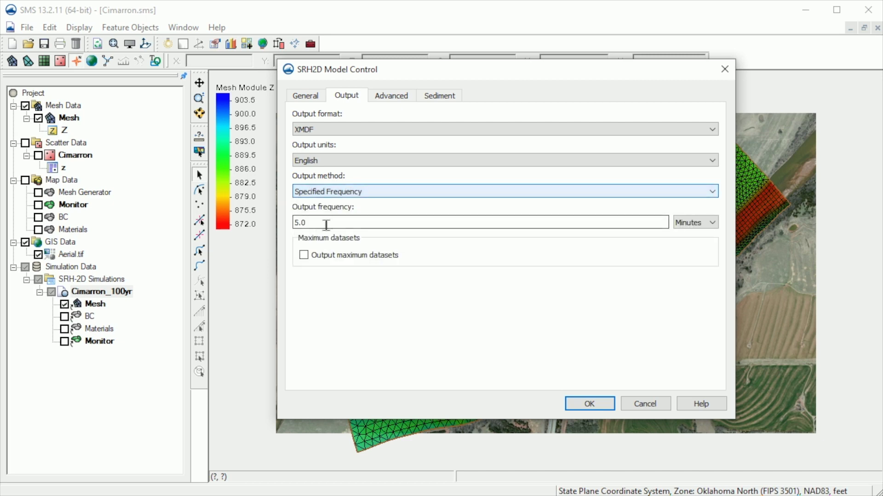
{"action": "left_click_drag", "start_coordinate": [308, 222], "coordinate": [283, 223]}
{"action": "type", "text": "15"}
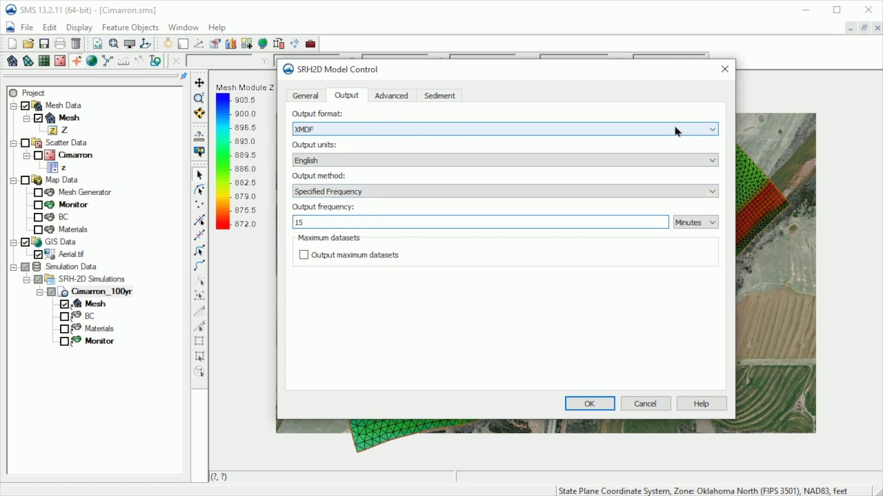
{"action": "left_click", "coordinate": [712, 161]}
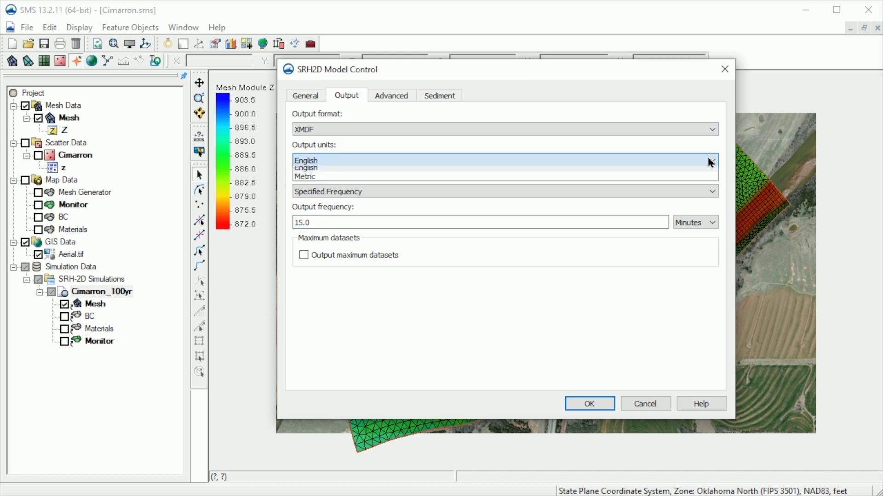
{"action": "left_click", "coordinate": [700, 173]}
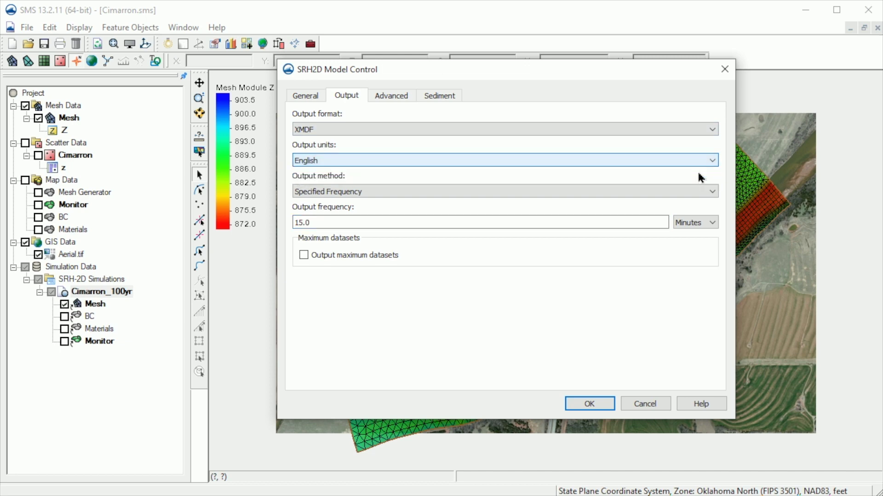
{"action": "left_click", "coordinate": [590, 404]}
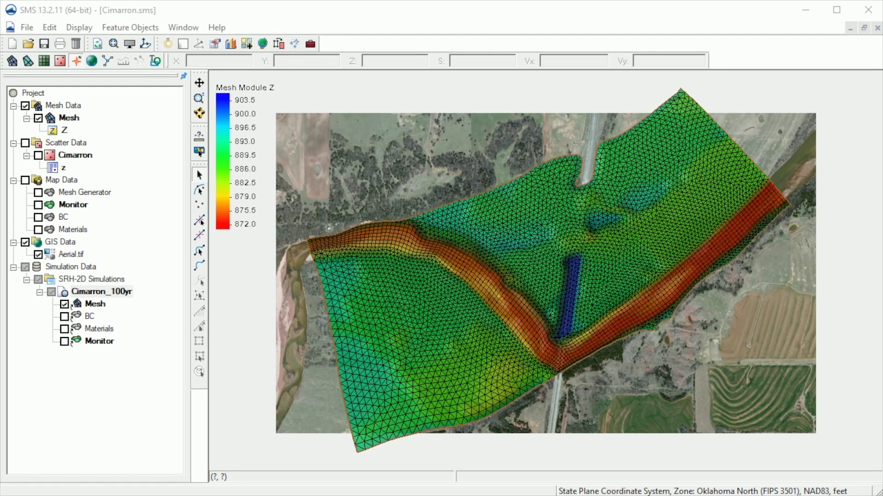
- Save the project, launch the Cimarron_100yr run, and move the run queue into view
{"action": "right_click", "coordinate": [131, 293]}
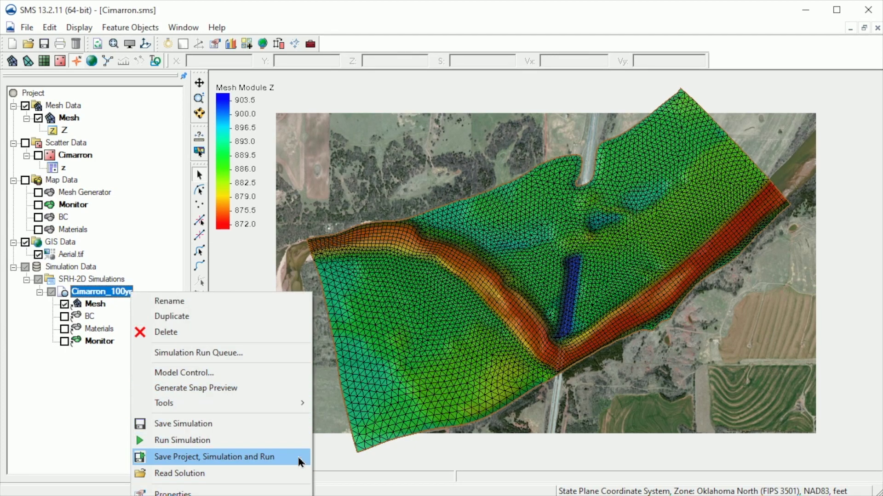
{"action": "left_click", "coordinate": [213, 457]}
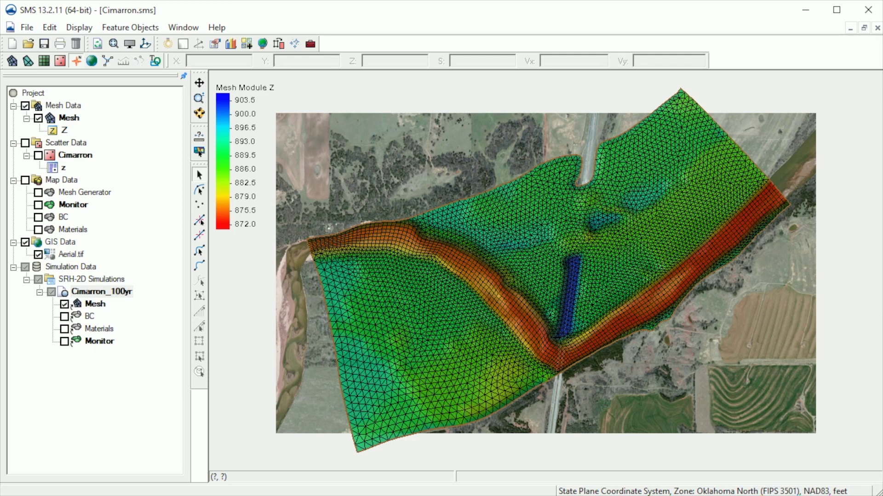
{"action": "left_click_drag", "start_coordinate": [494, 4], "coordinate": [495, 41]}
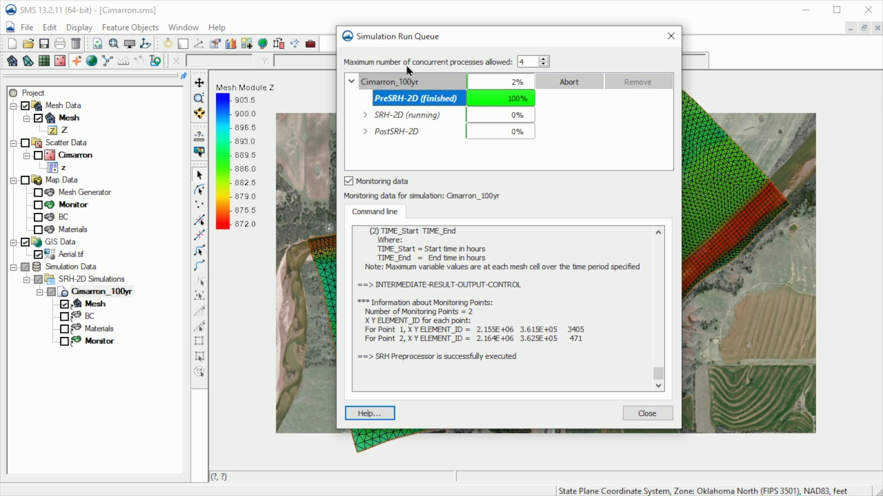
- Monitor SRH-2D in a widened queue with the monitor-point water elevation plot until post-processing finishes
{"action": "left_click", "coordinate": [445, 114]}
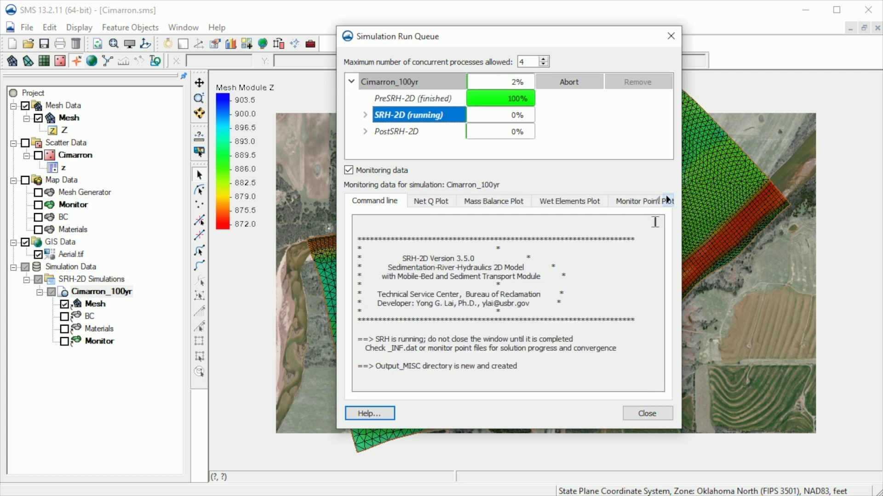
{"action": "left_click_drag", "start_coordinate": [681, 238], "coordinate": [796, 234]}
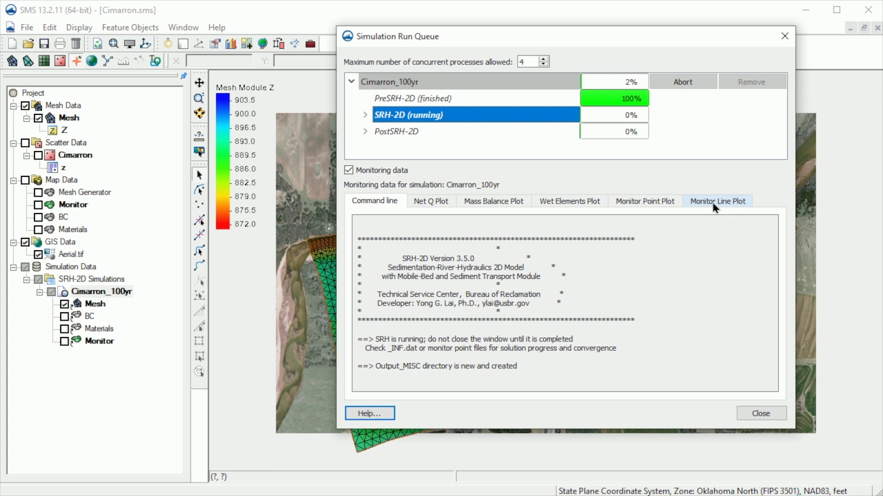
{"action": "left_click", "coordinate": [649, 206]}
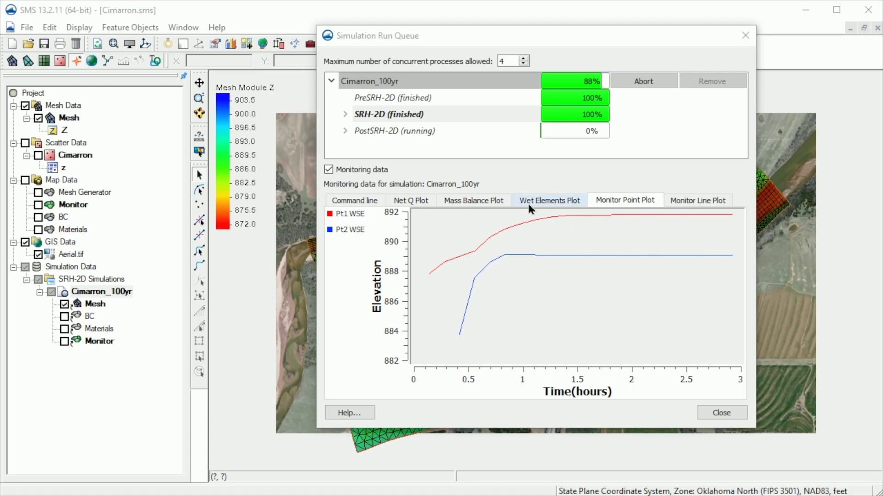
{"action": "left_click", "coordinate": [460, 131]}
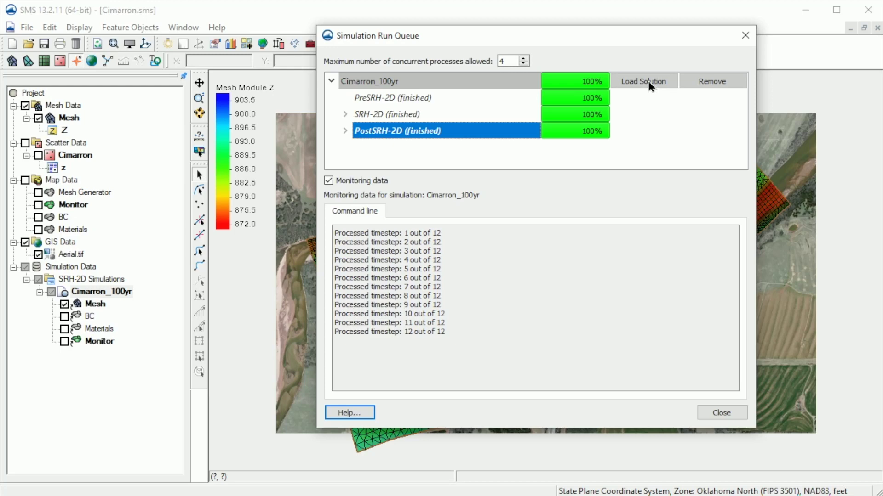
- Load the Cimarron_100yr solution and display Water_Elev_ft, then velocity magnitude, at 00:15:00
{"action": "left_click", "coordinate": [644, 82]}
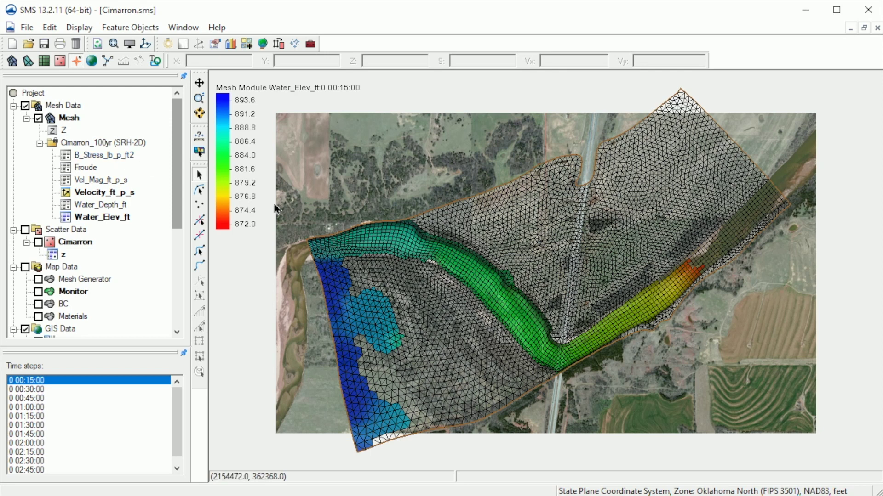
{"action": "left_click", "coordinate": [102, 216]}
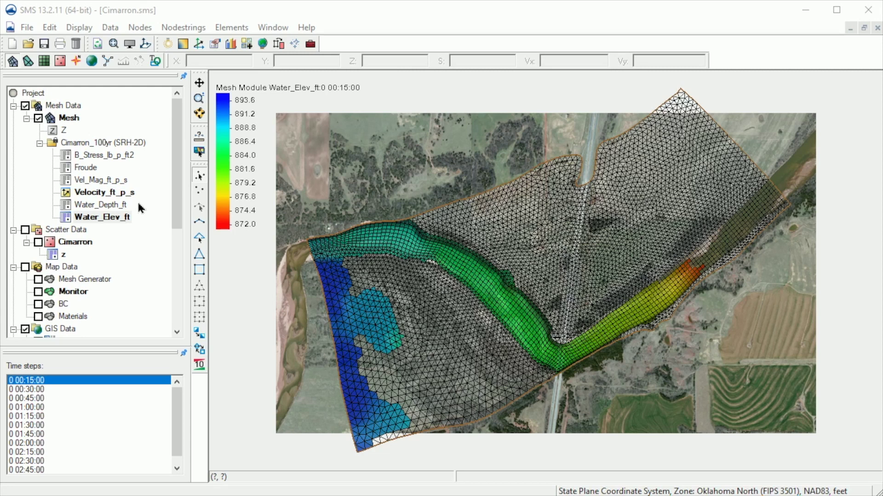
{"action": "left_click", "coordinate": [126, 183]}
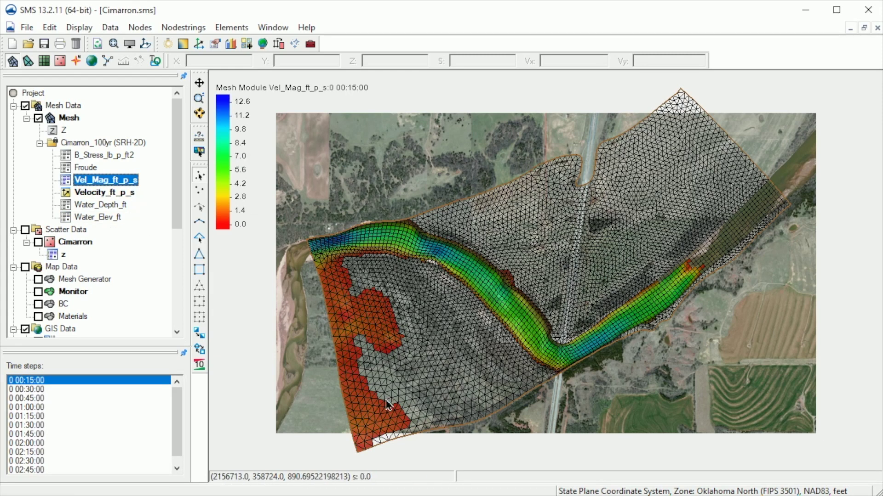
- Step through the velocity magnitude time steps, from 00:30:00 onward, finishing on 03:00:00
{"action": "left_click", "coordinate": [55, 385]}
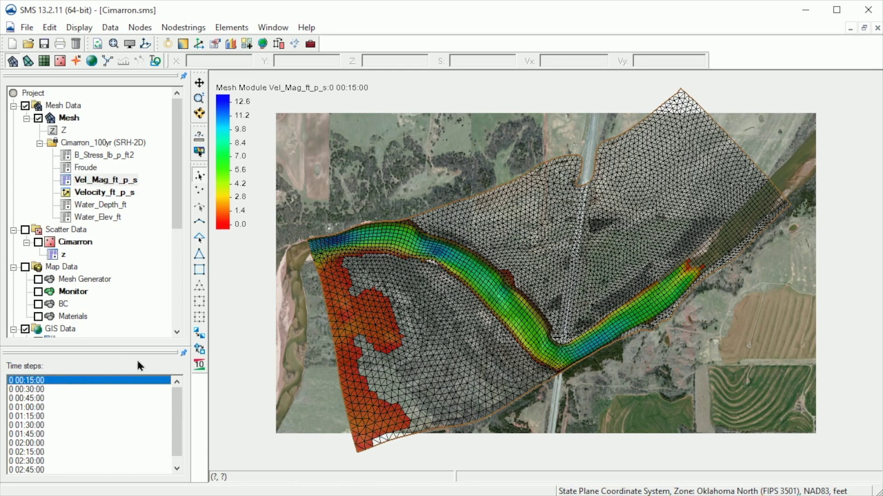
{"action": "key", "text": "Down"}
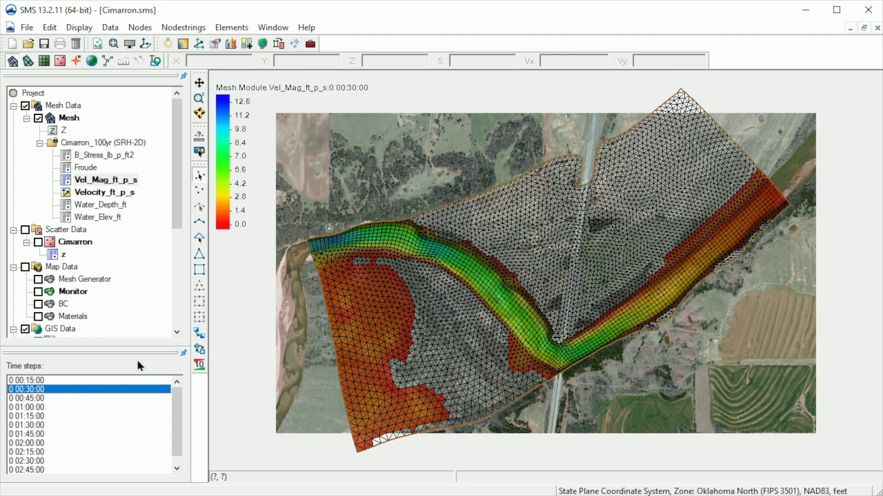
{"action": "key", "text": "Down"}
{"action": "key", "text": "Down"}
{"action": "key", "text": "Down"}
{"action": "key", "text": "Down"}
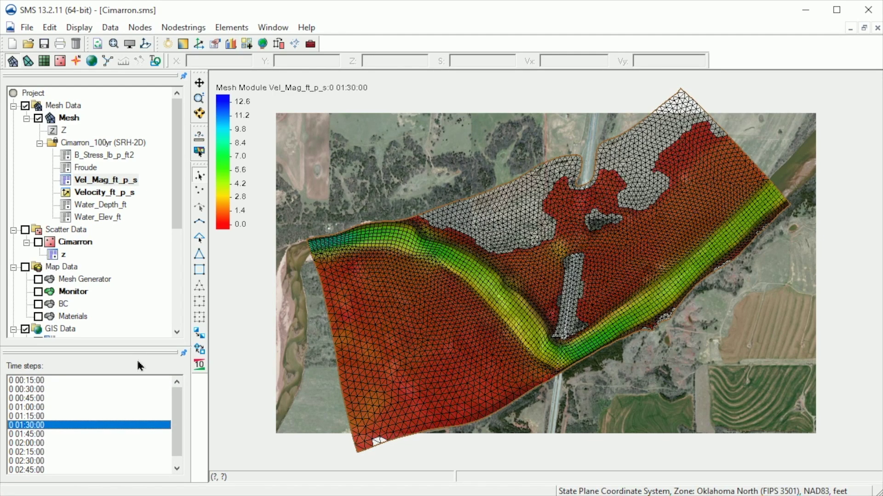
{"action": "key", "text": "Down"}
{"action": "key", "text": "Down"}
{"action": "key", "text": "Down"}
{"action": "key", "text": "Down"}
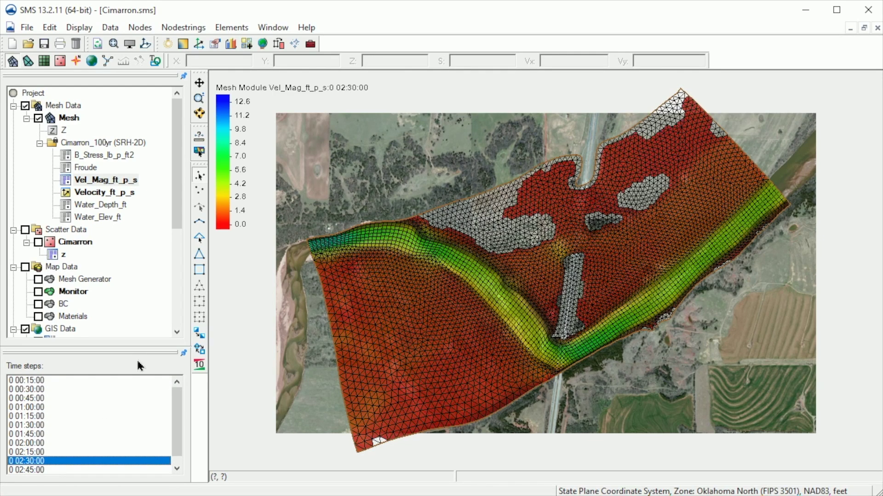
{"action": "key", "text": "Down"}
{"action": "key", "text": "Down"}
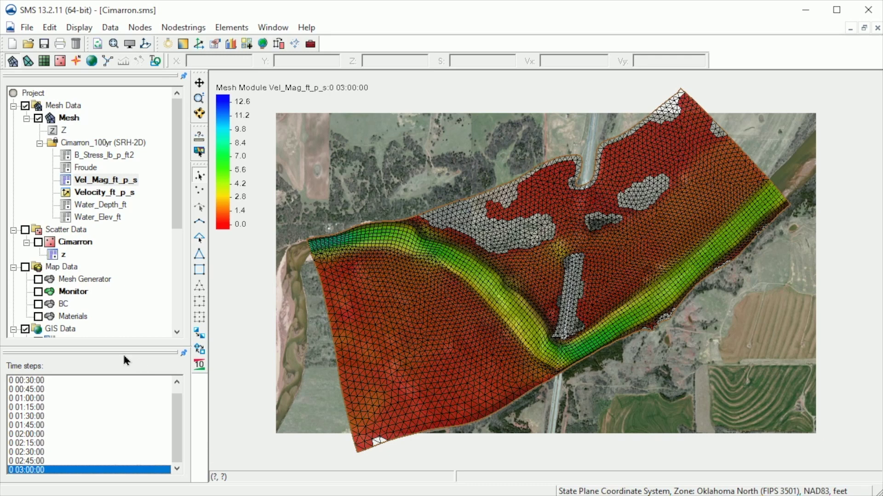
{"action": "left_click", "coordinate": [43, 434]}
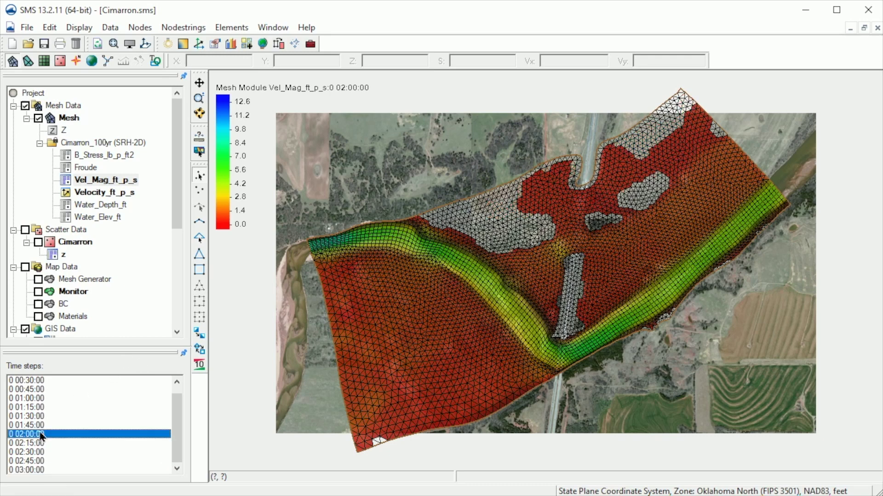
{"action": "left_click", "coordinate": [48, 407]}
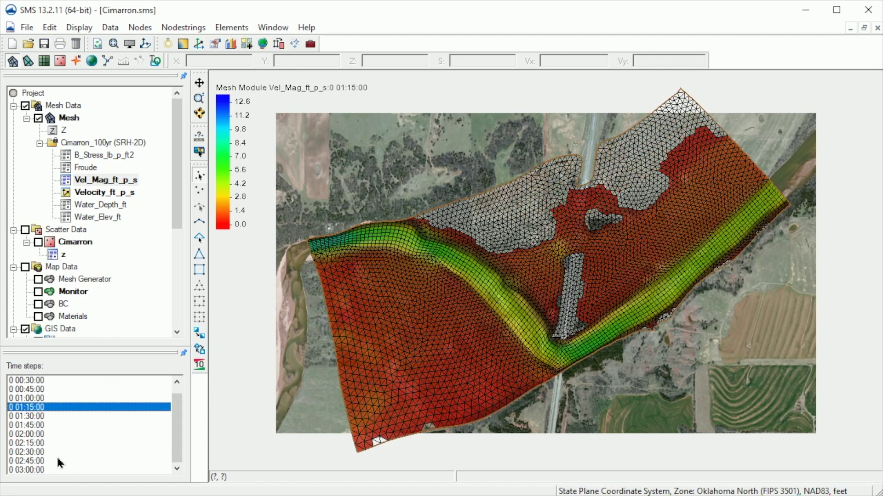
{"action": "left_click", "coordinate": [40, 470]}
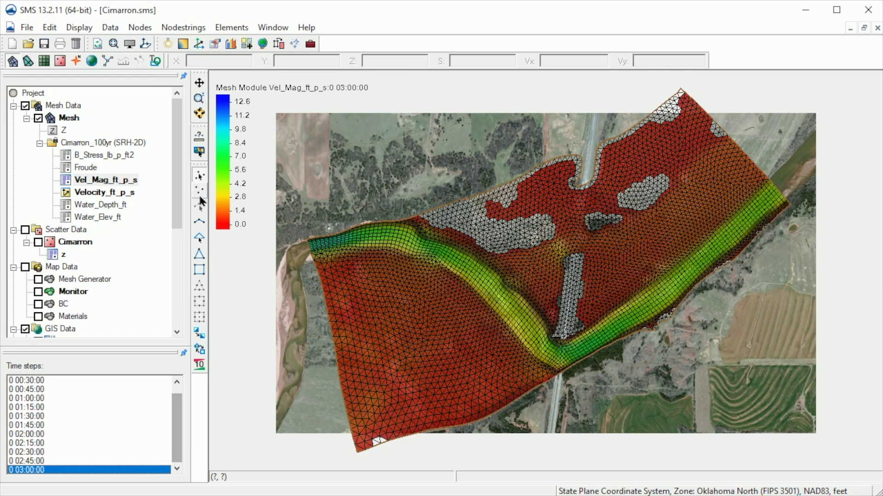
{"action": "left_click", "coordinate": [129, 43]}
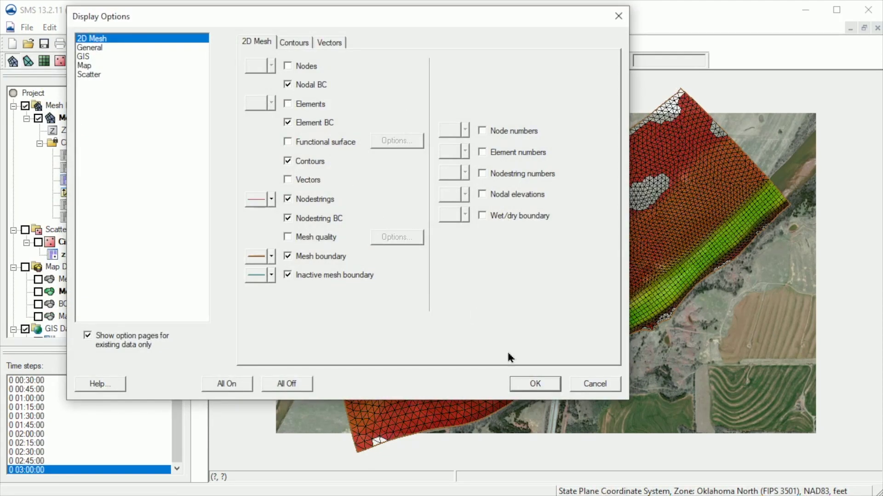
- Hide 2D mesh element edges and show Water_Elev_ft contours at 03:00:00
{"action": "left_click", "coordinate": [534, 384]}
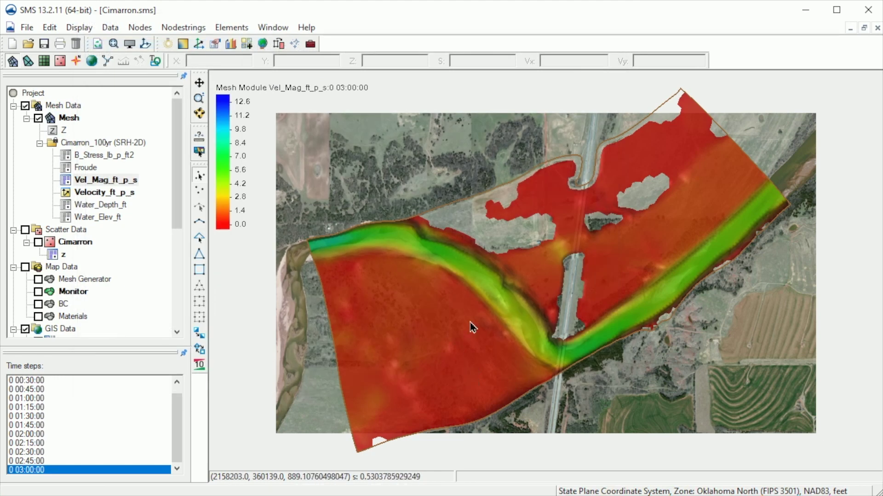
{"action": "left_click", "coordinate": [96, 217]}
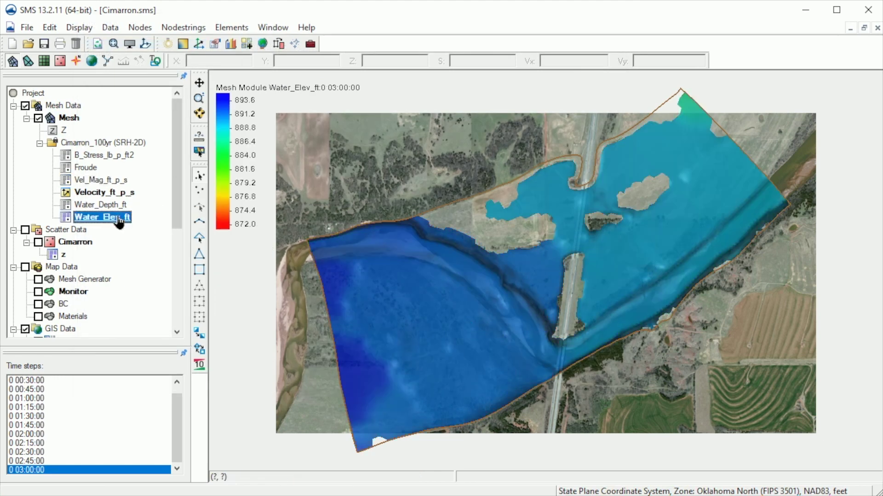